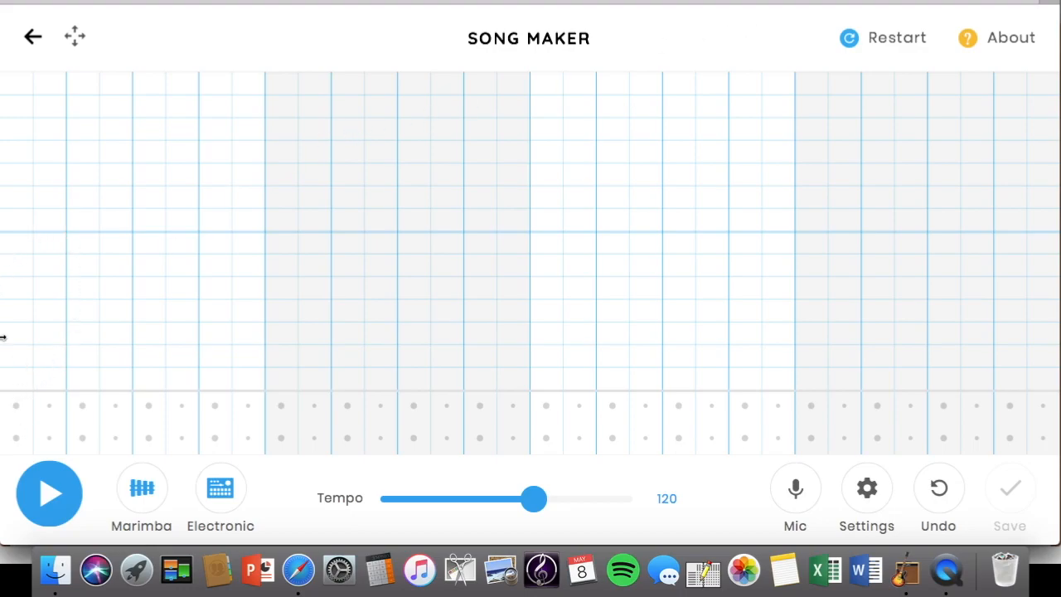
Place four notes in the lowest row, one on each beat of the first measure, and play them back.
left_click(25, 382)
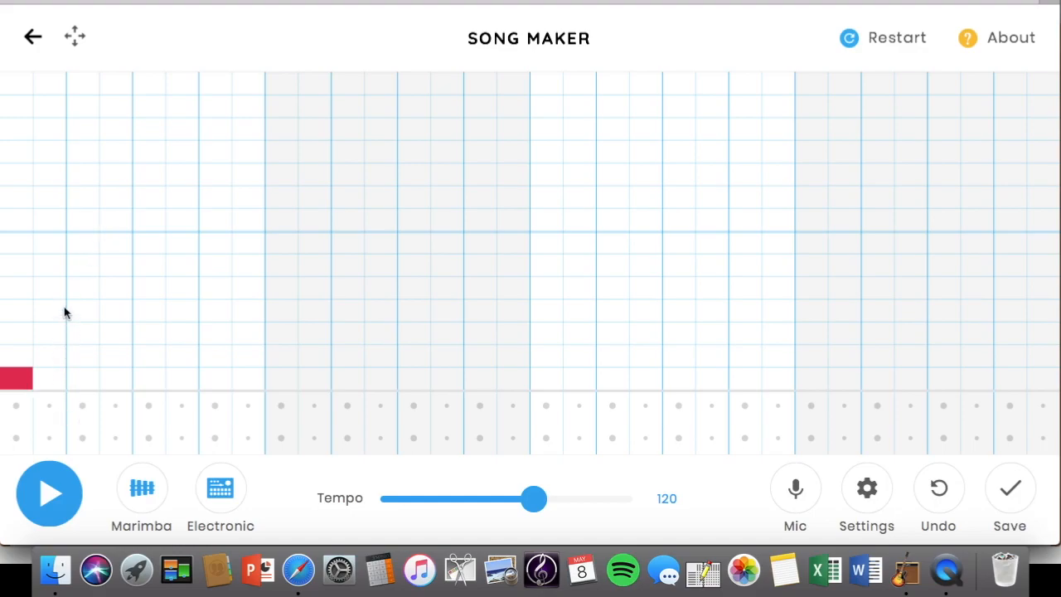
left_click(88, 378)
left_click(145, 375)
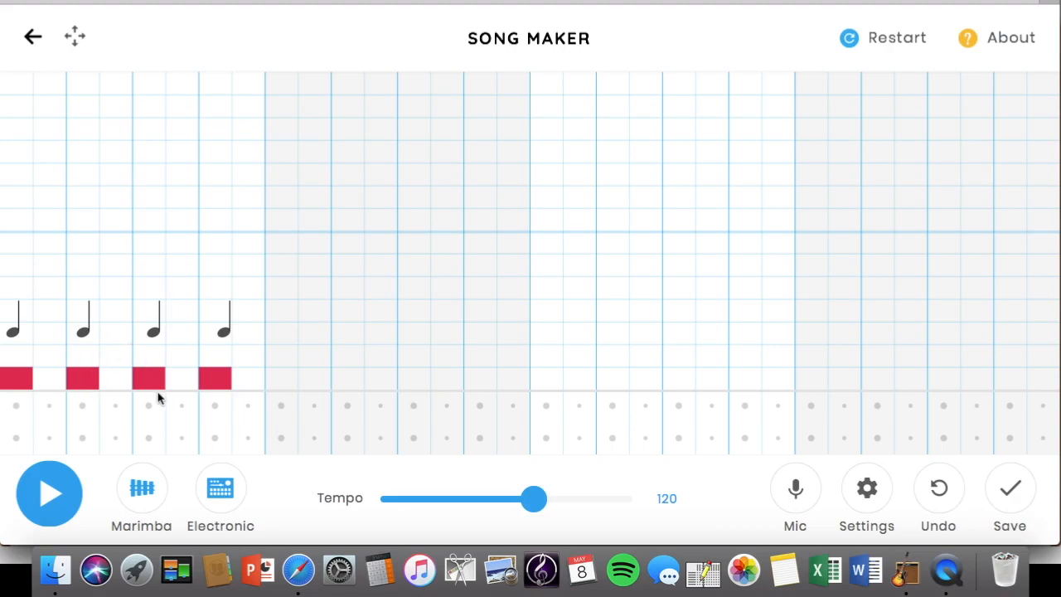
left_click(46, 507)
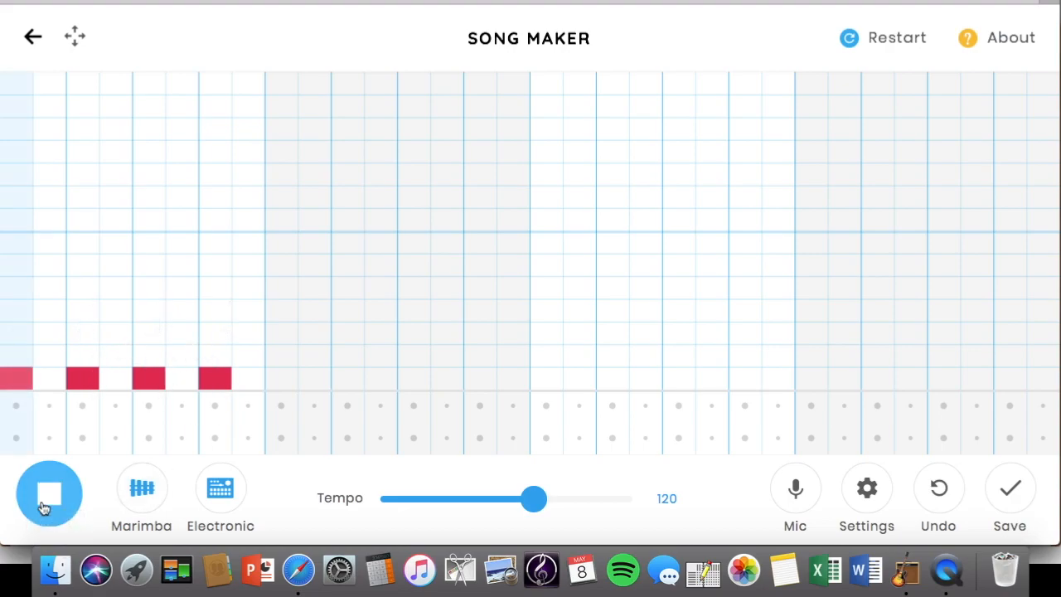
left_click(44, 507)
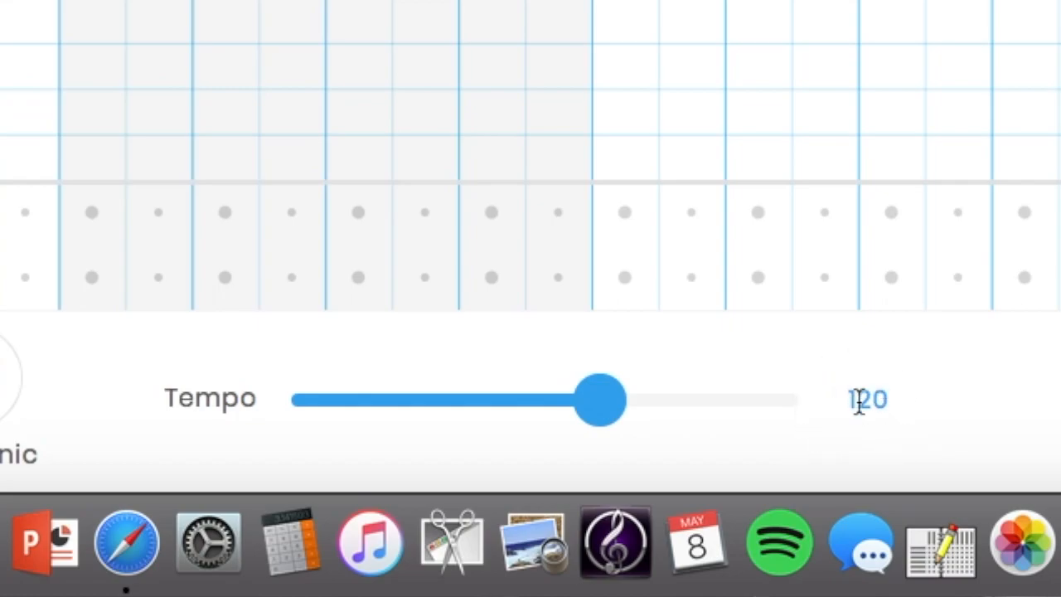
Lower the tempo to 85 and play the first measure back at the new speed.
left_click_drag(611, 423, 508, 417)
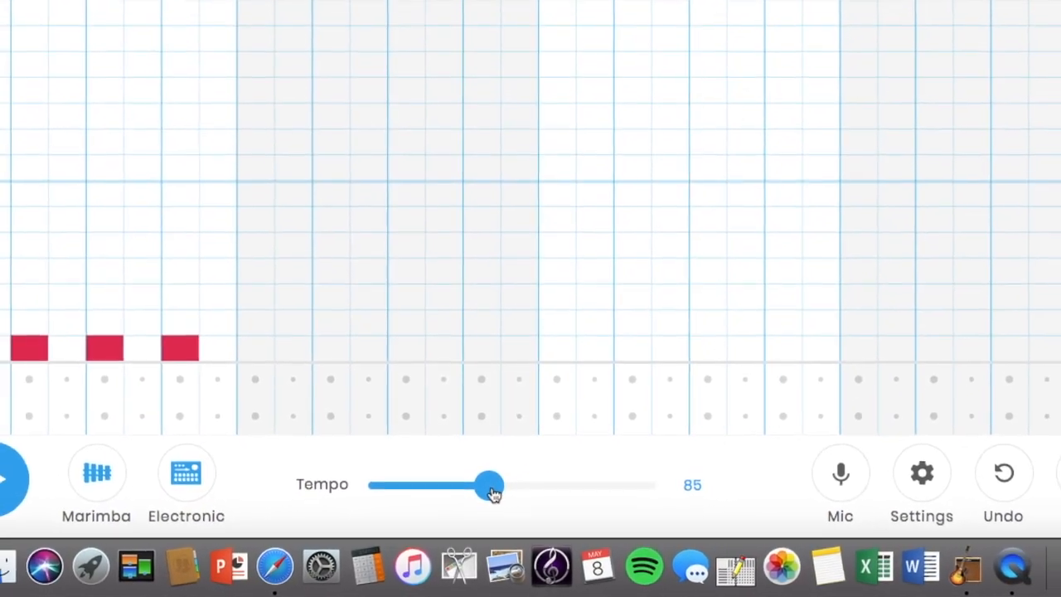
left_click(51, 504)
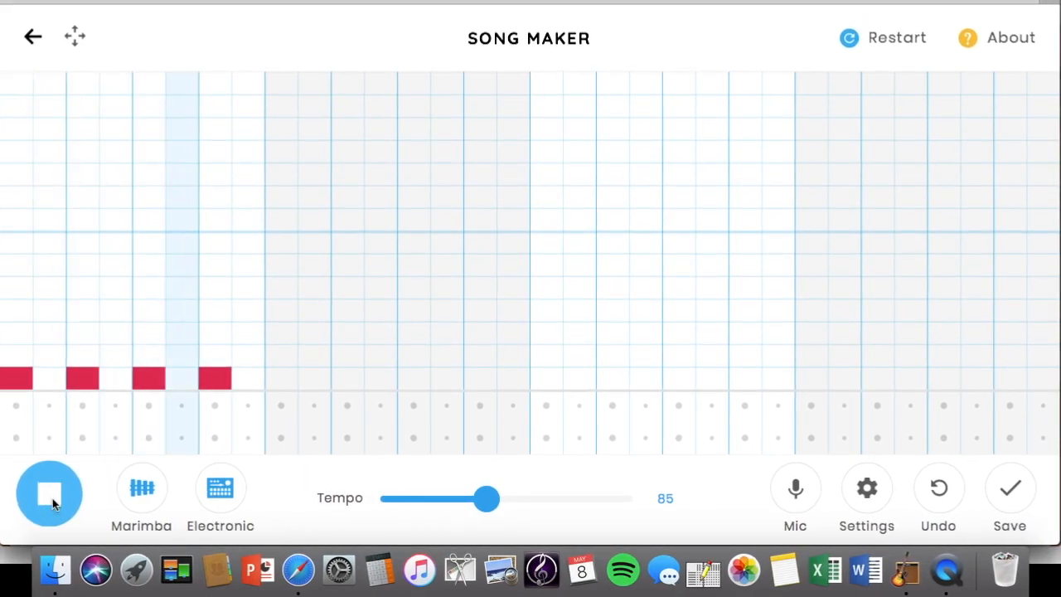
left_click(52, 498)
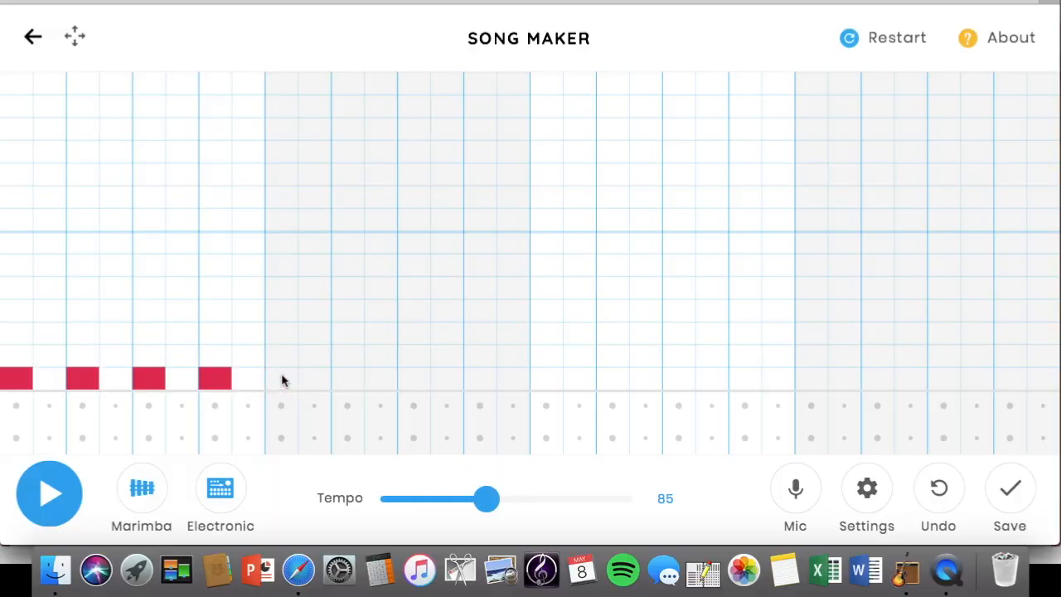
Enter lowest-row notes on beats 1, 2, the half after 2, and 3 of the second measure, leaving beat 4 empty in both measures.
left_click(280, 380)
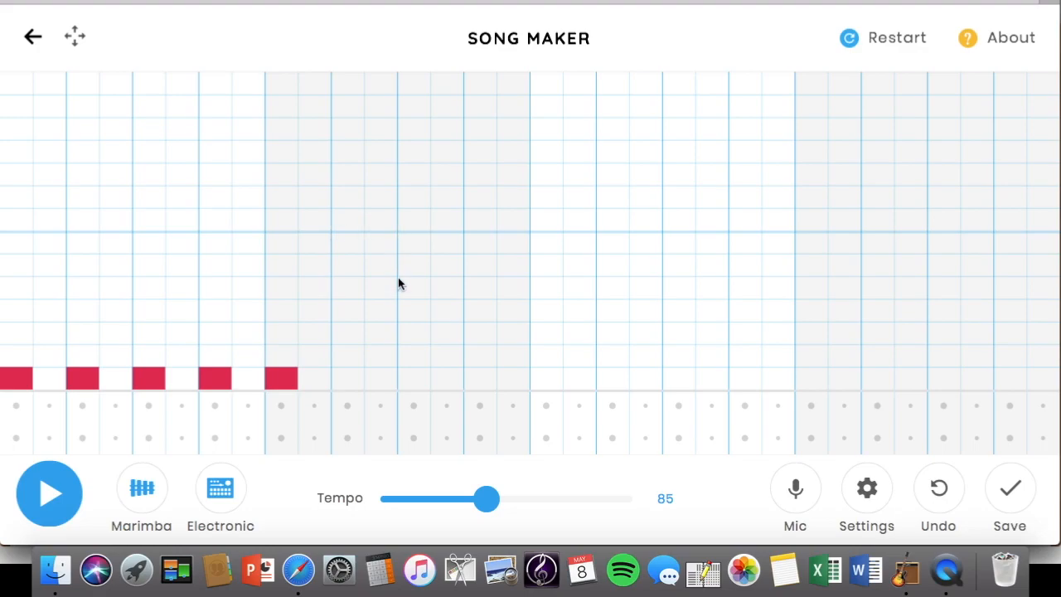
left_click(349, 380)
left_click(386, 386)
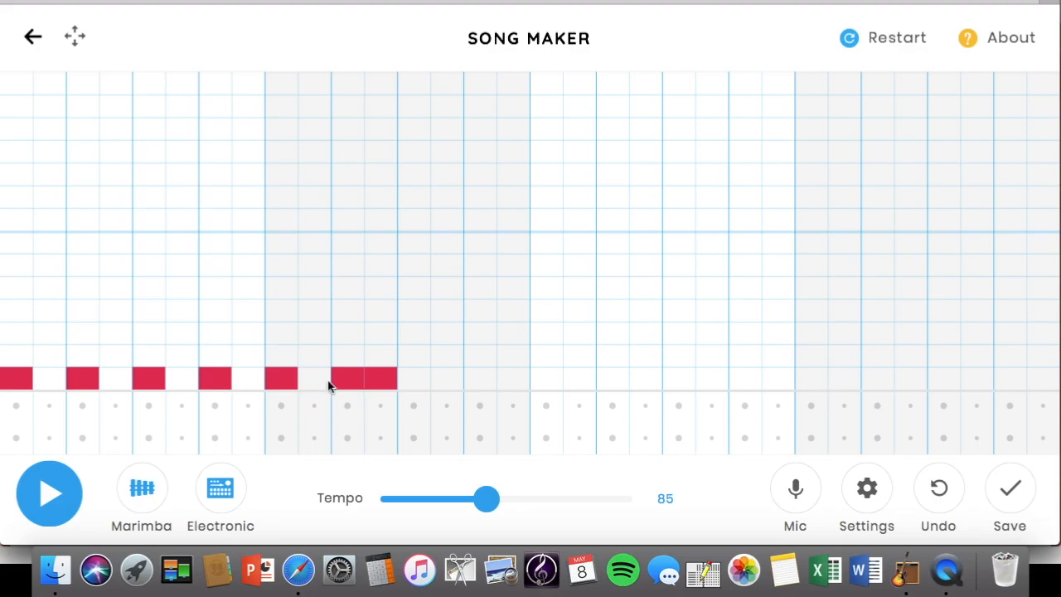
left_click(418, 383)
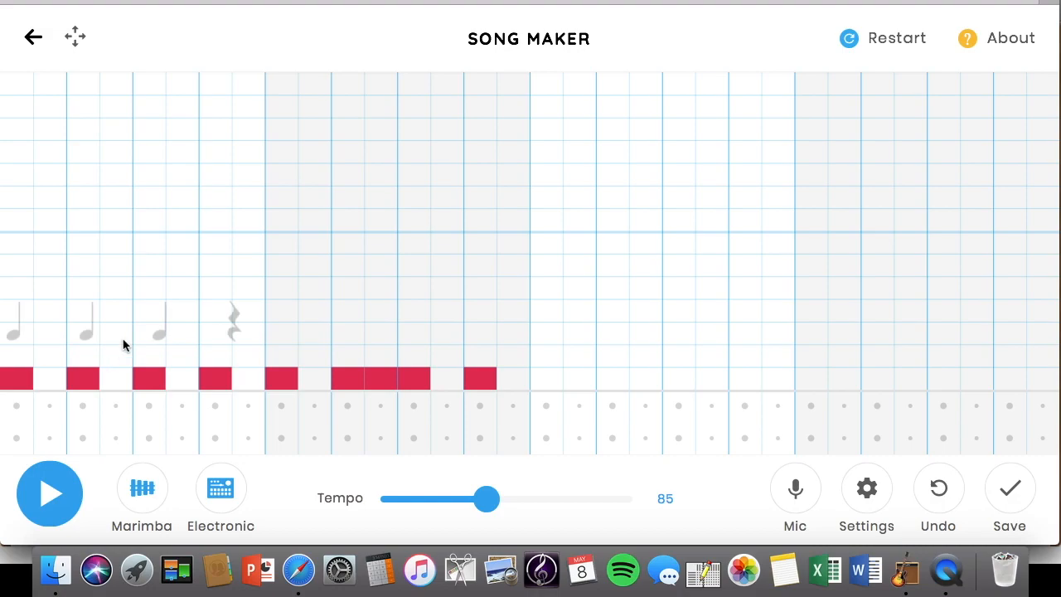
left_click(220, 382)
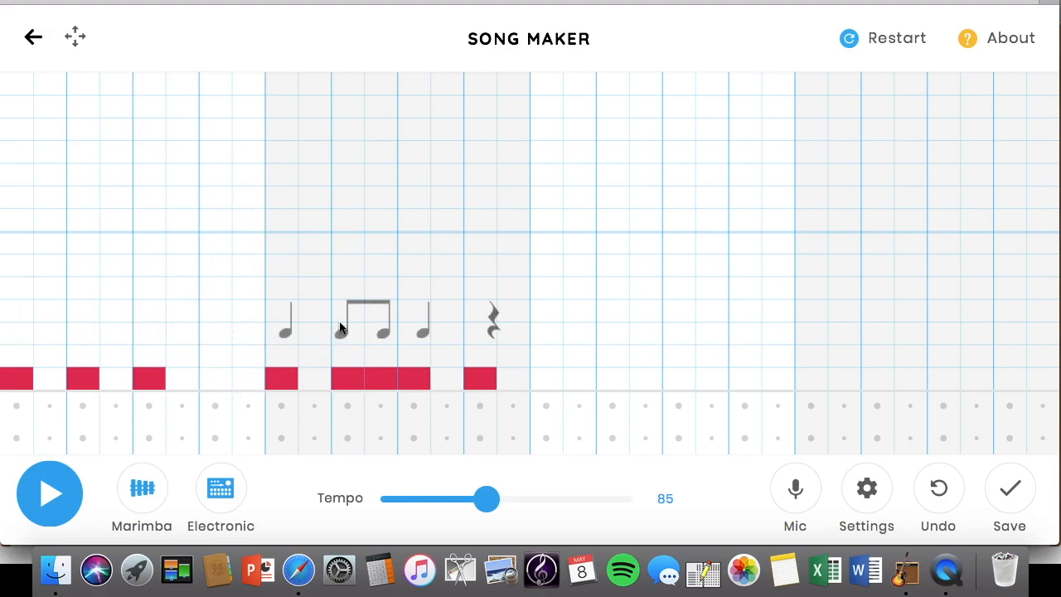
left_click(479, 381)
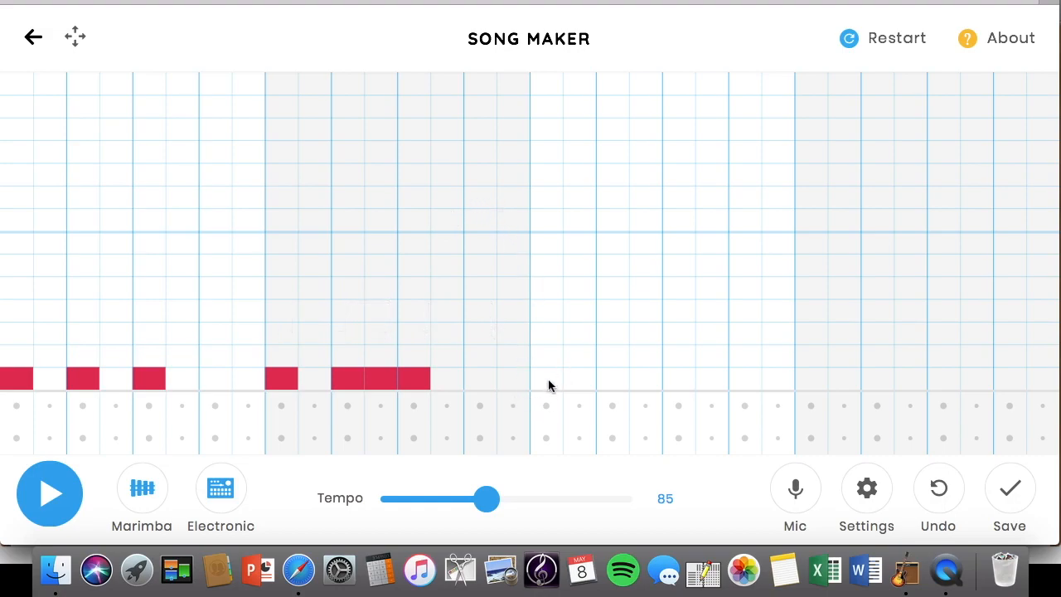
Add seven consecutive lowest-row notes in the third measure and notes on the fourth measure's first three beats, playing the song back.
mouse_move(543, 380)
left_mouse_down()
mouse_move(651, 376)
mouse_move(746, 390)
left_mouse_up()
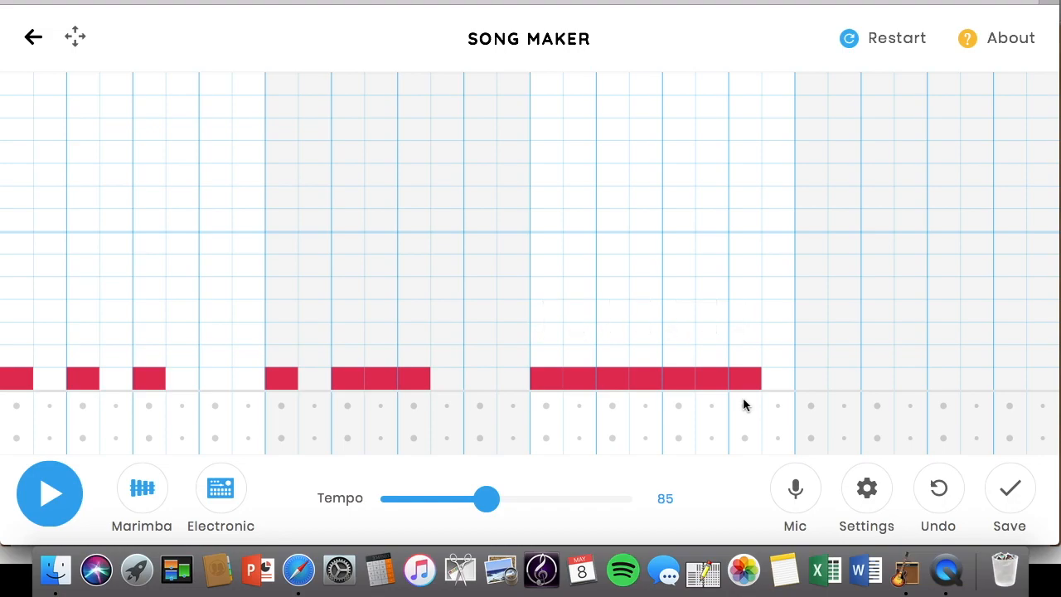
left_click(807, 378)
left_click(872, 379)
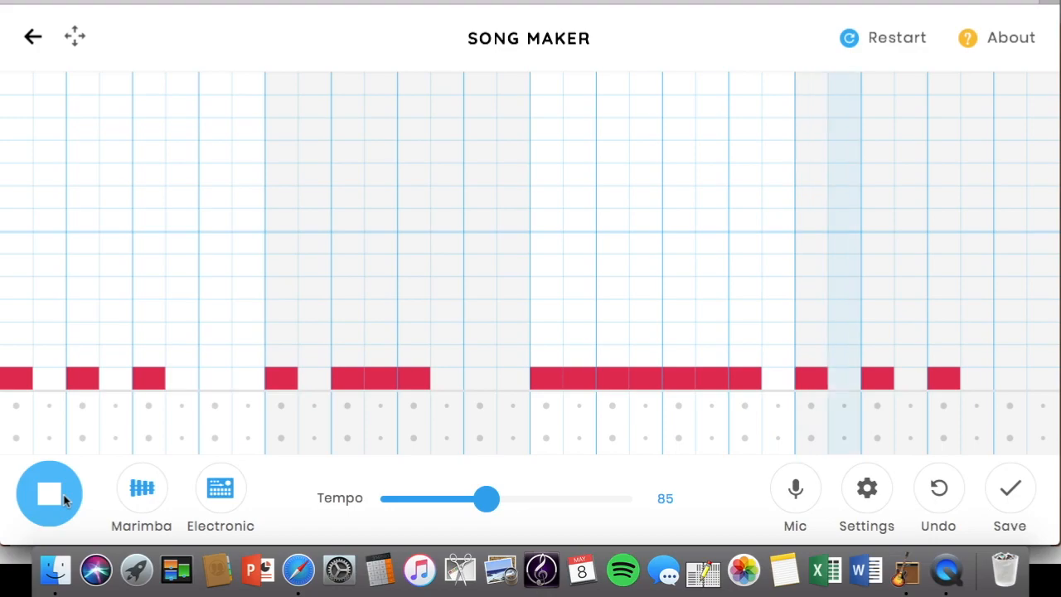
left_click(66, 497)
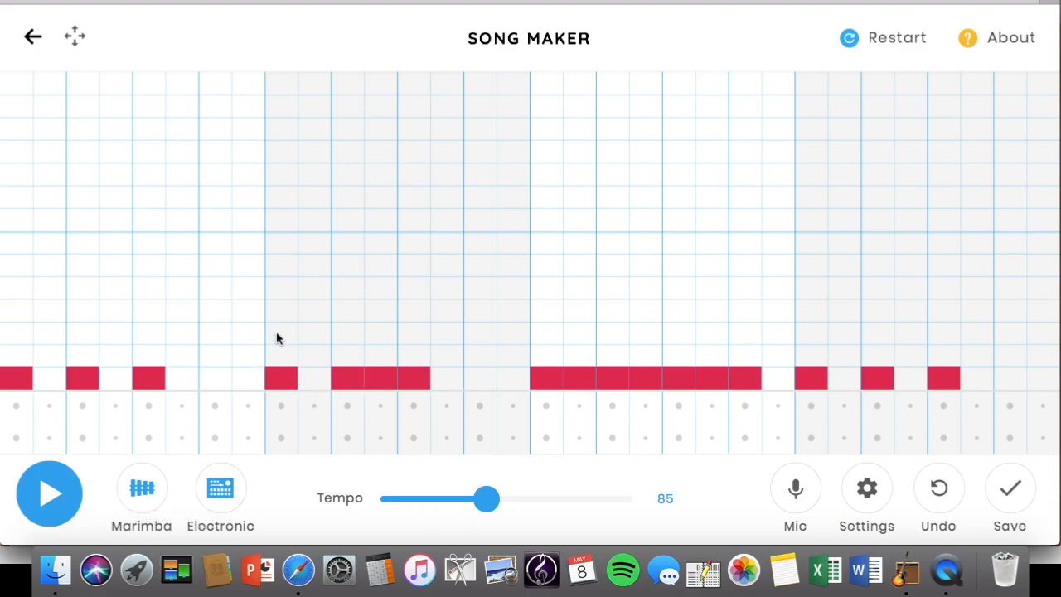
Move the second measure's four notes from the lowest row up to the yellow third row, keeping their rhythm.
left_click(381, 334)
left_click(418, 338)
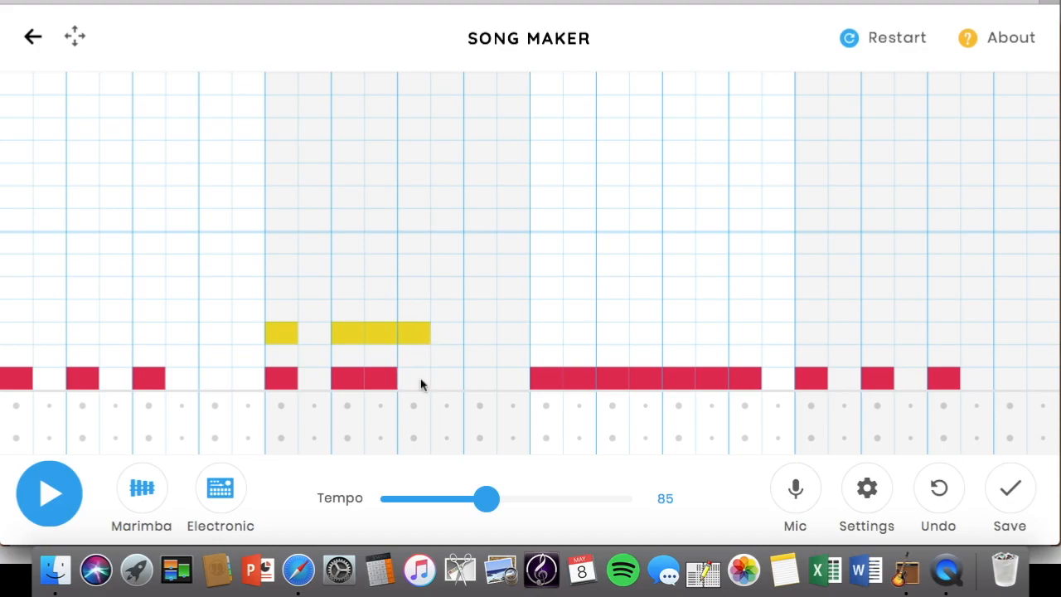
left_click(279, 379)
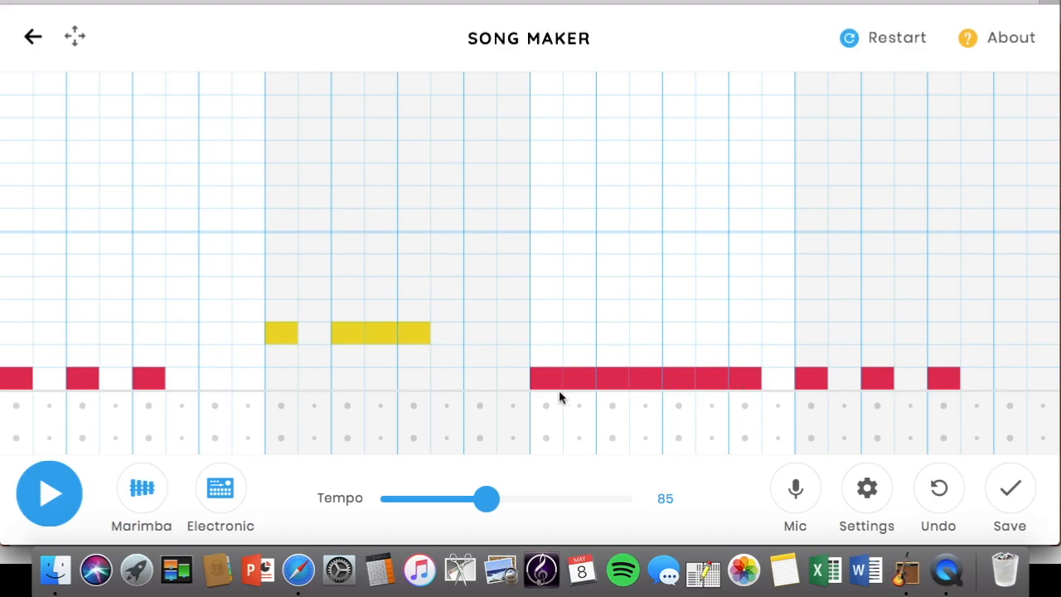
Repitch the third measure's seven notes as three green, one purple, one green, one yellow and one red, removing the replaced red notes.
left_click(547, 290)
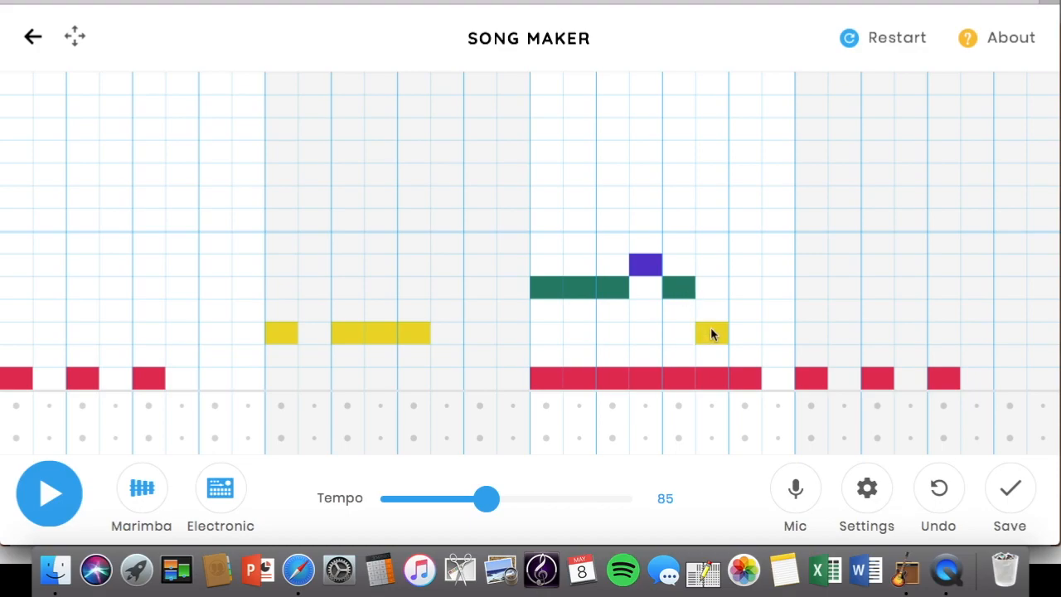
left_click_drag(717, 385, 557, 382)
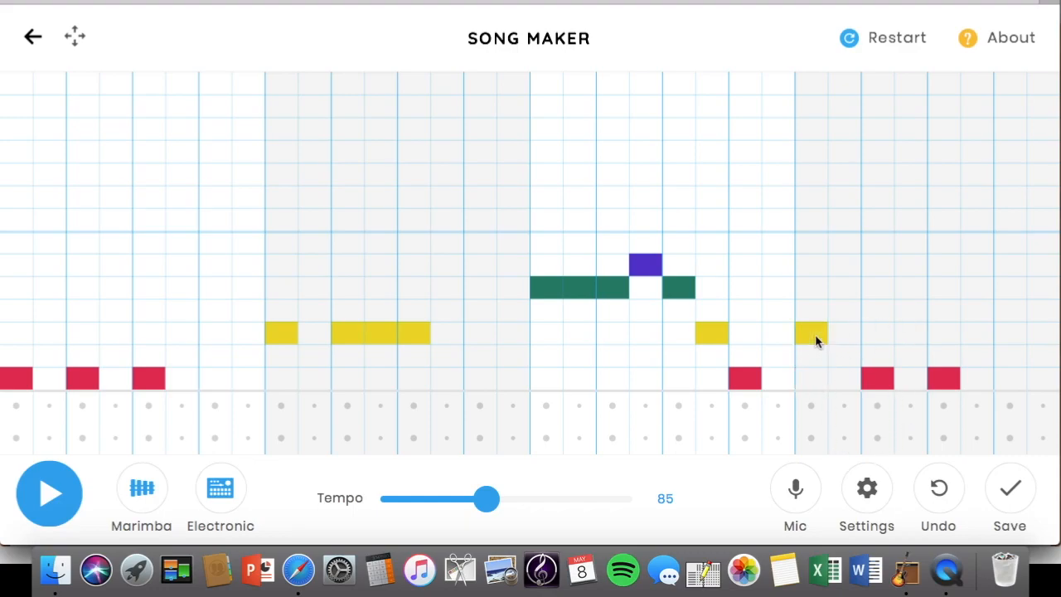
Repitch the fourth measure as a descending yellow, orange, red line and play the finished melody.
left_click(874, 385)
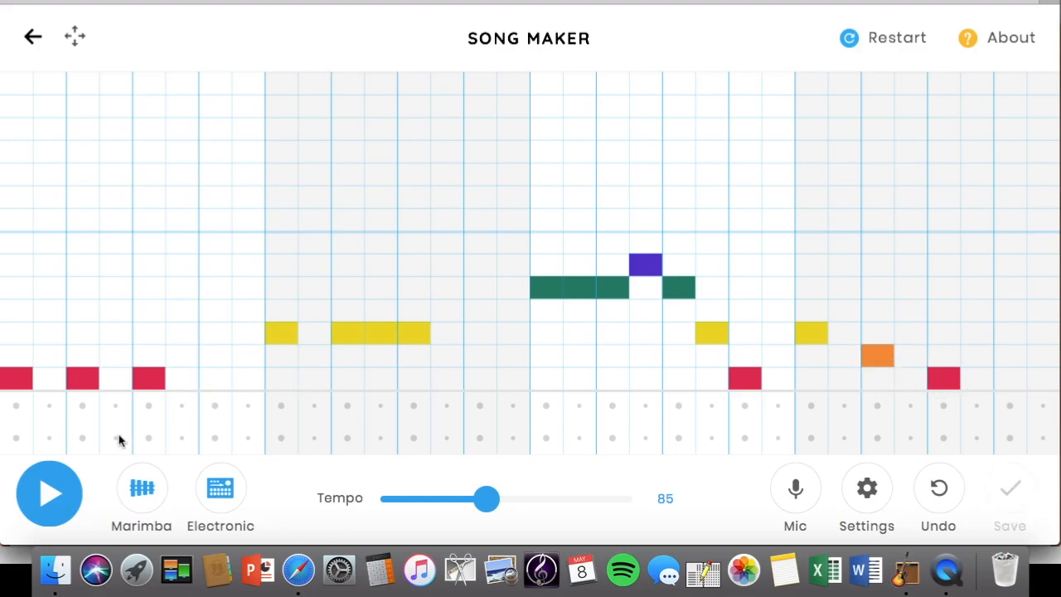
left_click(45, 494)
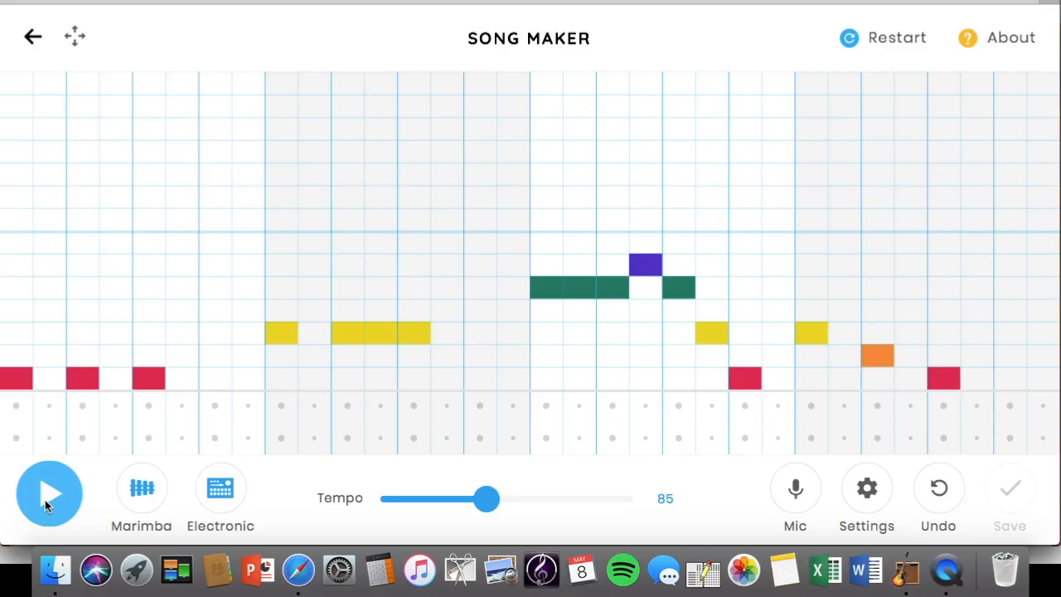
left_click(47, 502)
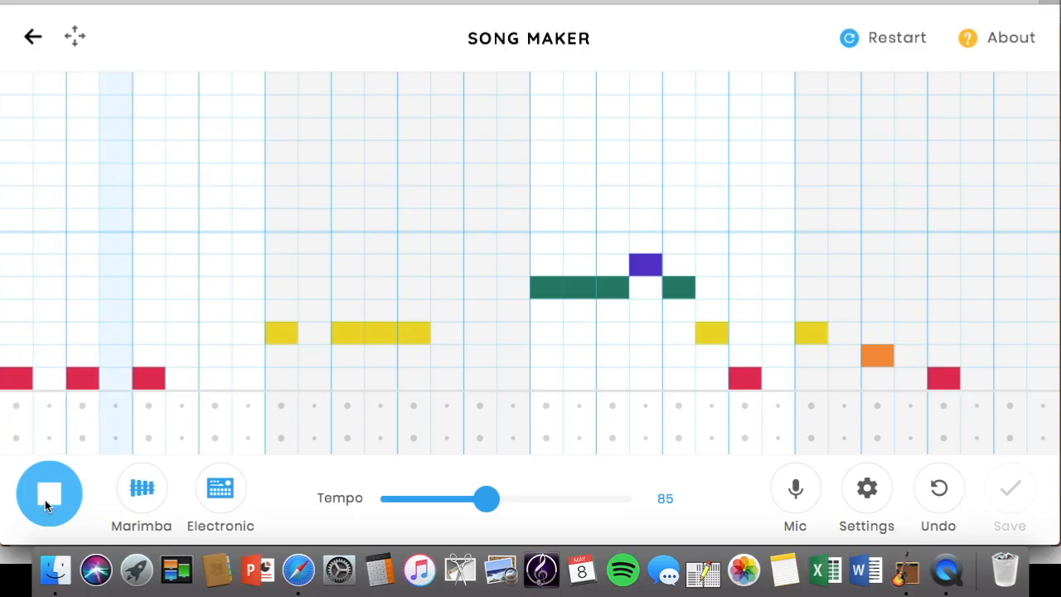
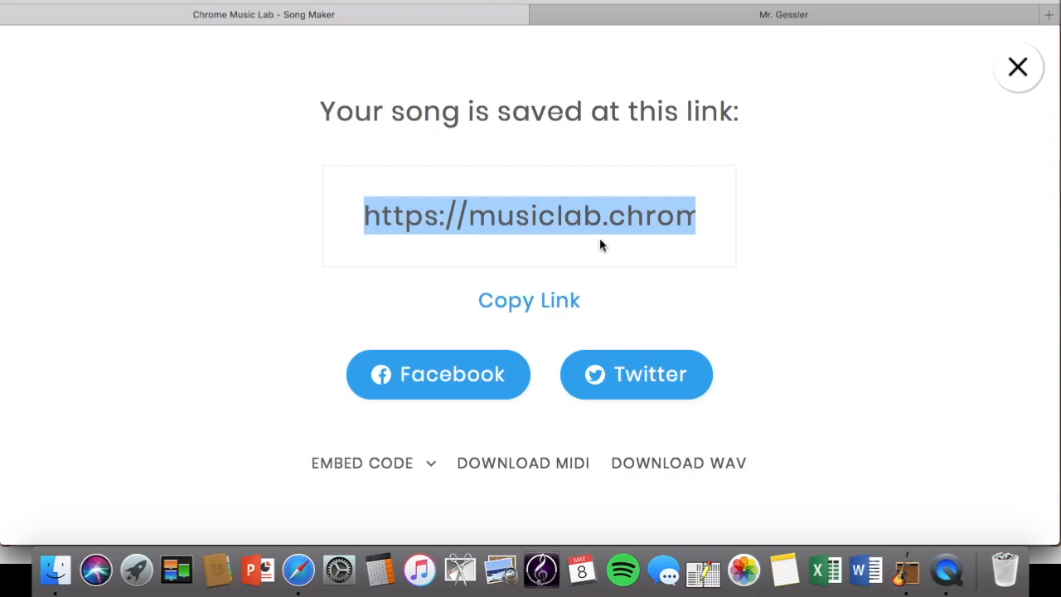
Switch to the new Gmail message and paste the saved song's link into its body.
left_click(800, 18)
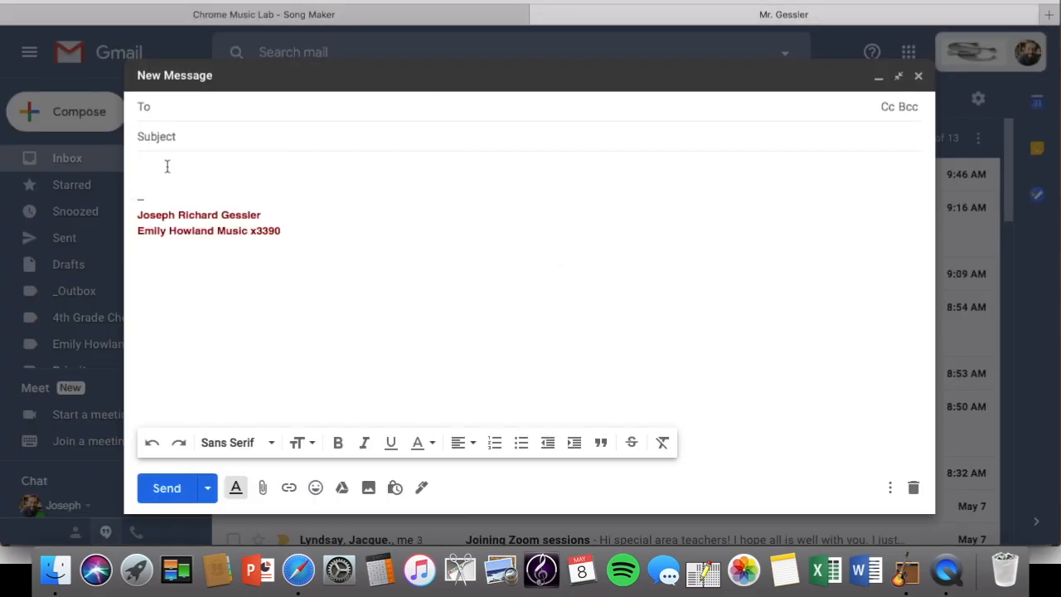
key("cmd+v")
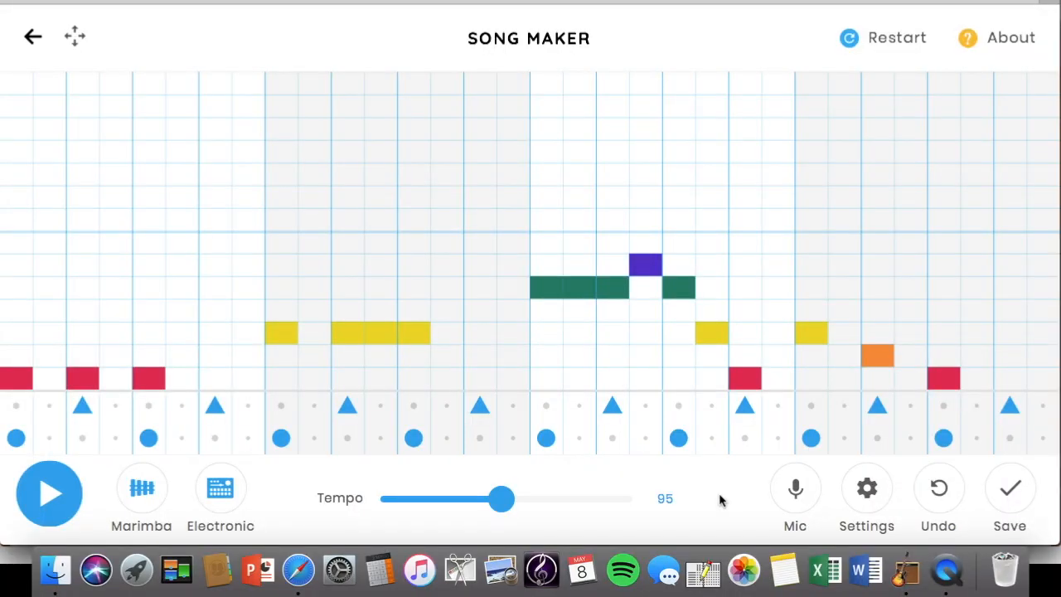
Restart with an empty song, enter a green, yellow and purple melody across all four measures, and play it at tempo 88.
left_click(899, 43)
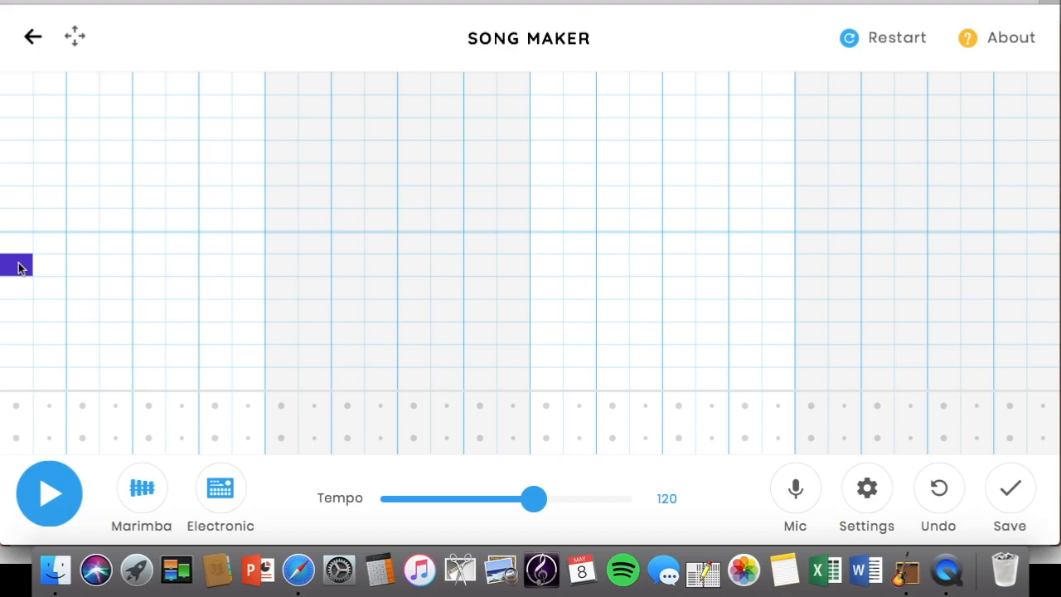
left_click(20, 266)
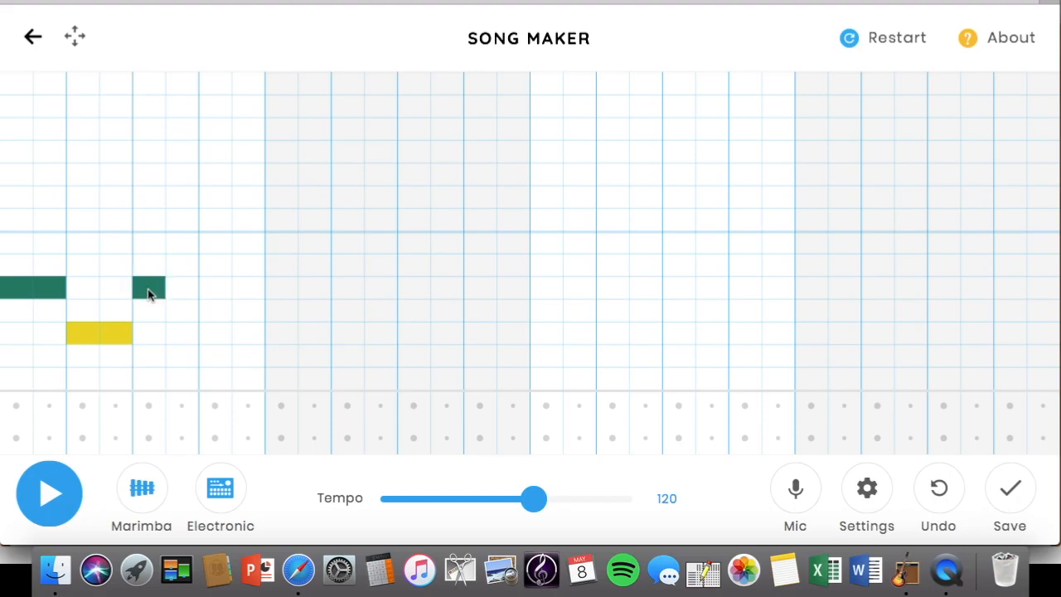
left_click(186, 289)
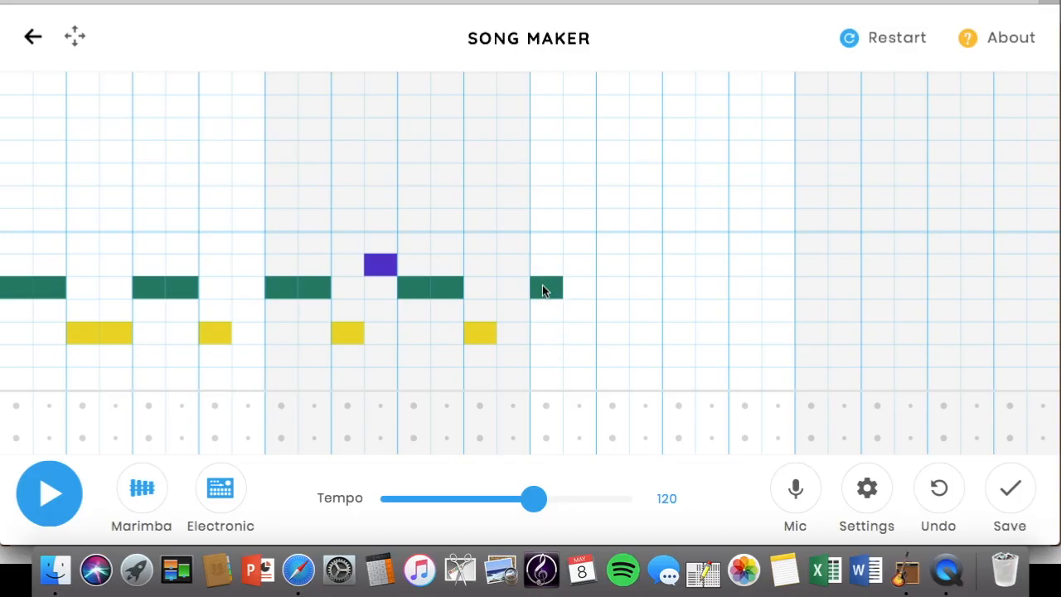
left_click(610, 334)
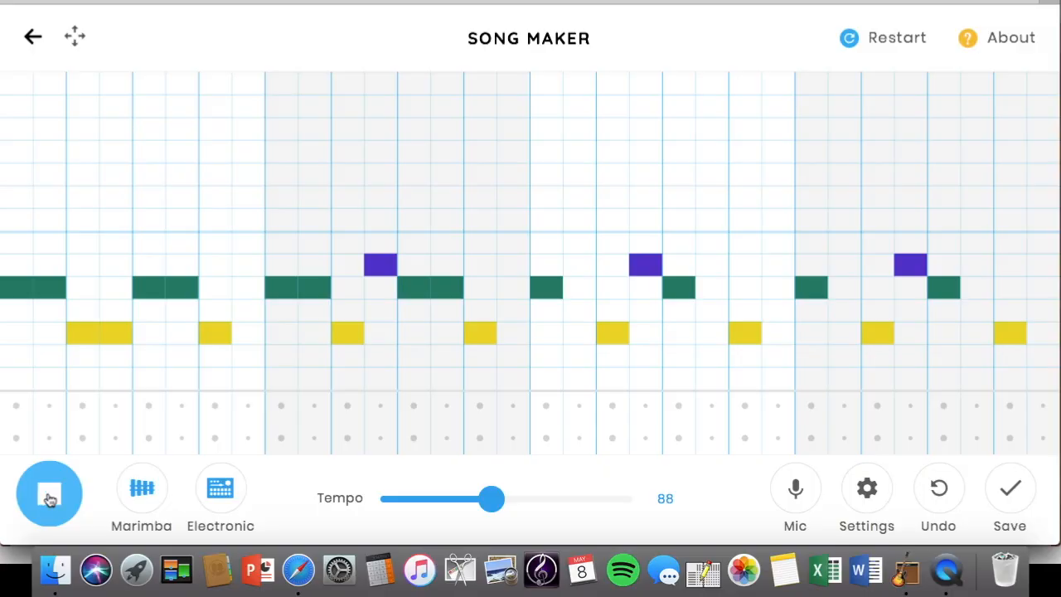
left_click(49, 495)
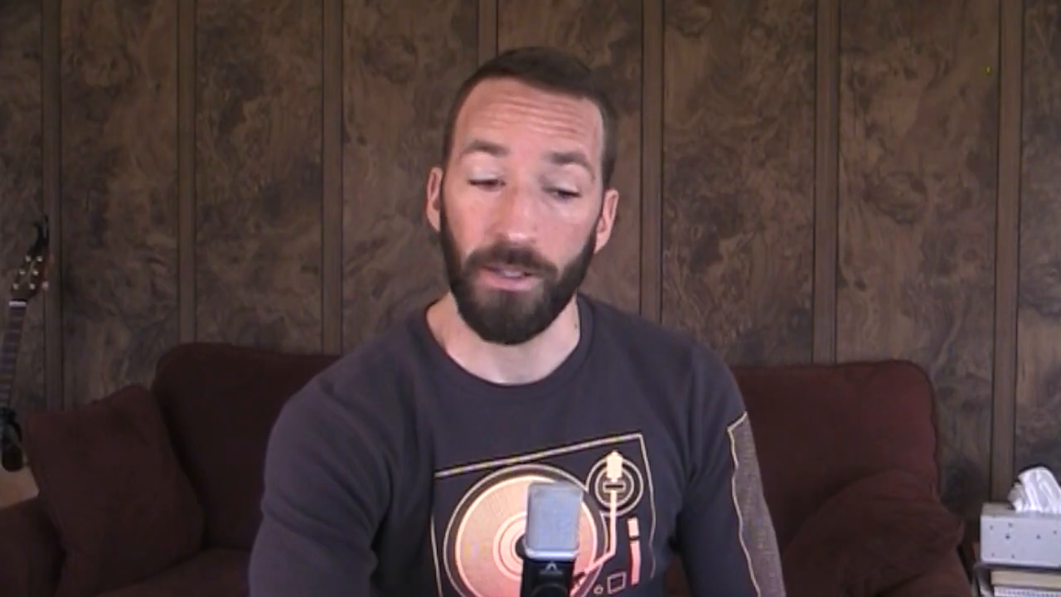
Add a percussion pattern of triangles and circles beneath all four measures and play it with the Blocks sound.
left_click(116, 406)
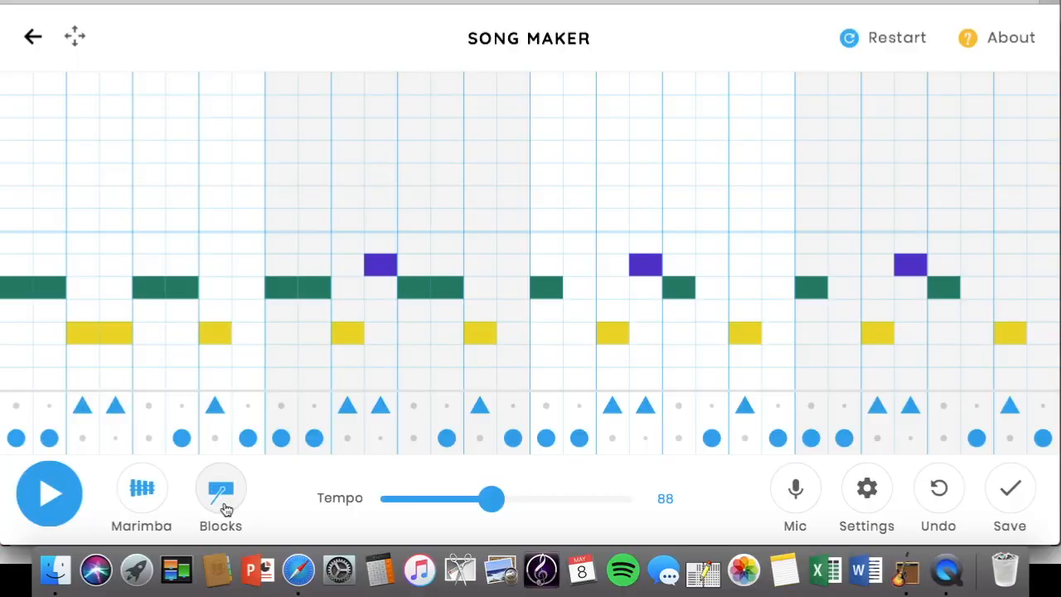
left_click(50, 494)
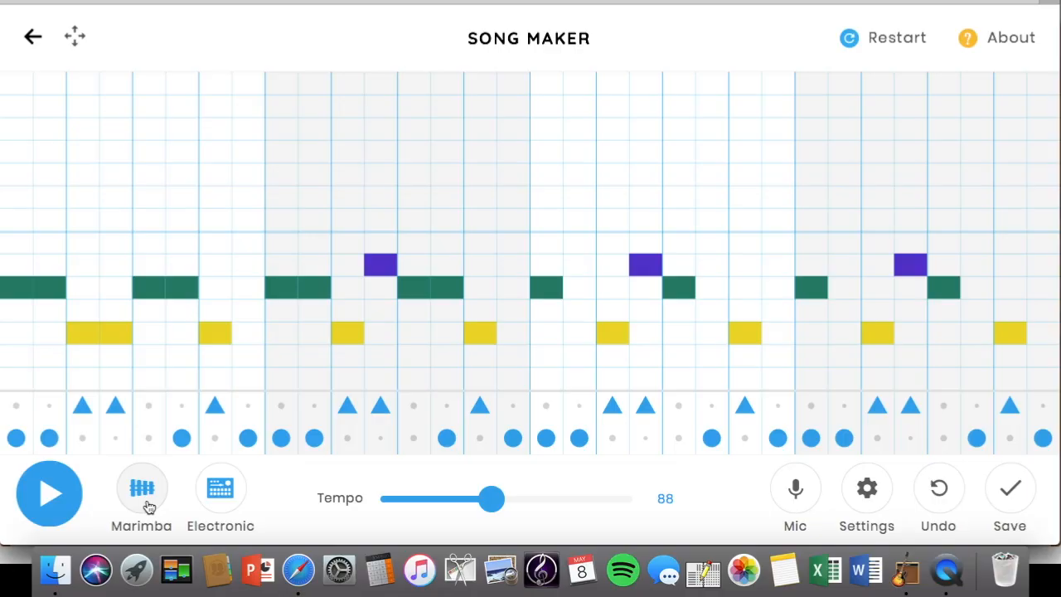
Change the melody instrument to Piano and play the song with the percussion.
left_click(145, 502)
left_click(52, 492)
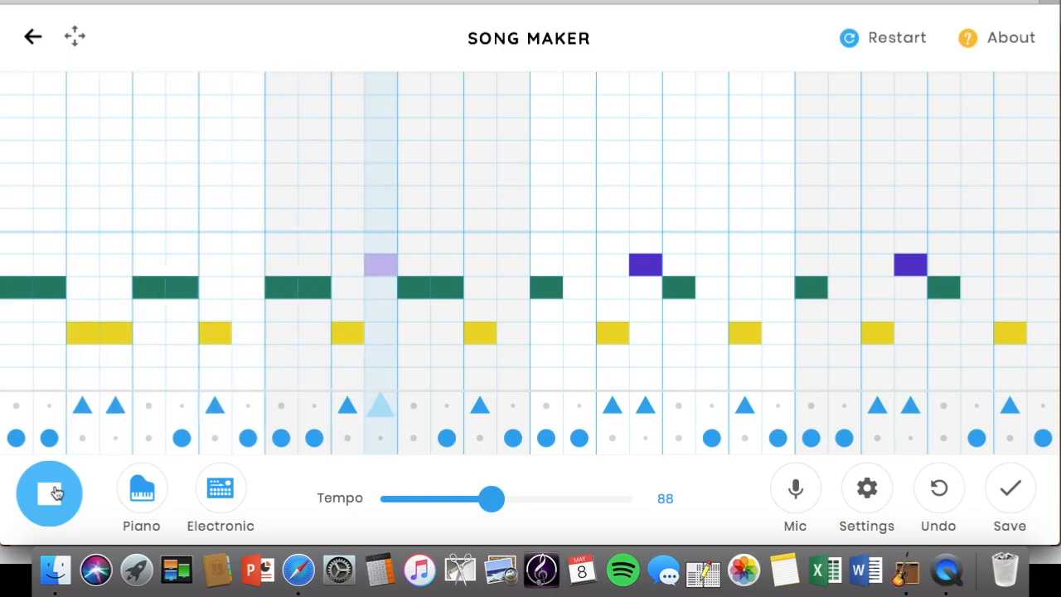
left_click(51, 492)
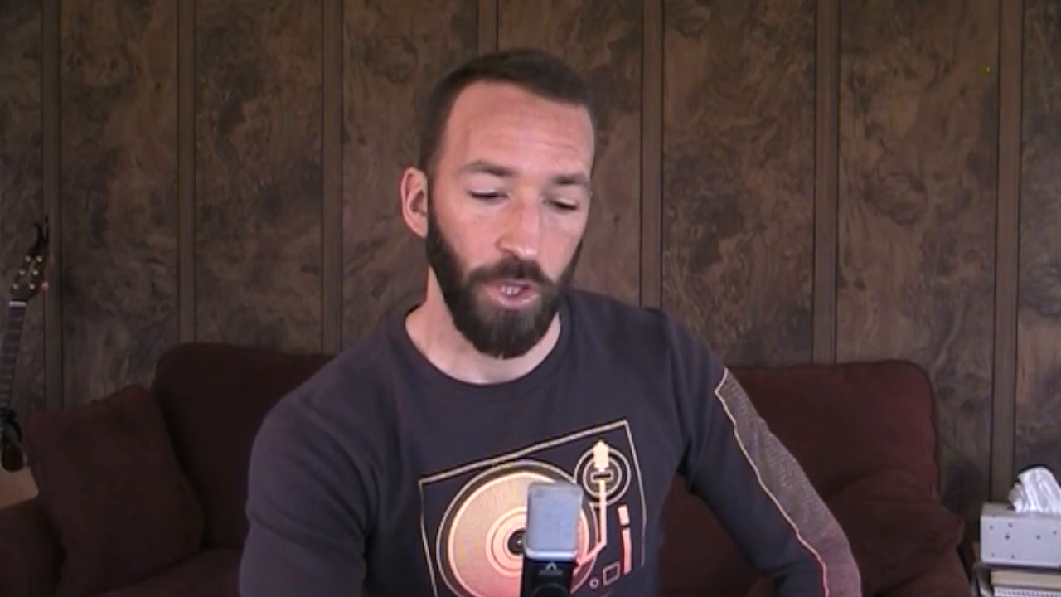